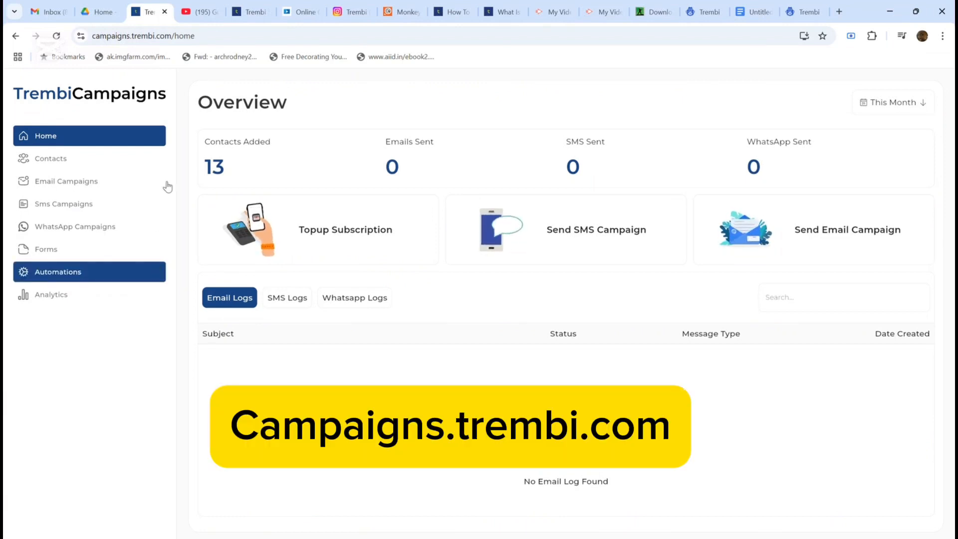
# - Search the web for "trembi campaigns" in a new browser tab
pyautogui.click(839, 12)
pyautogui.click(725, 37)
pyautogui.write('y')
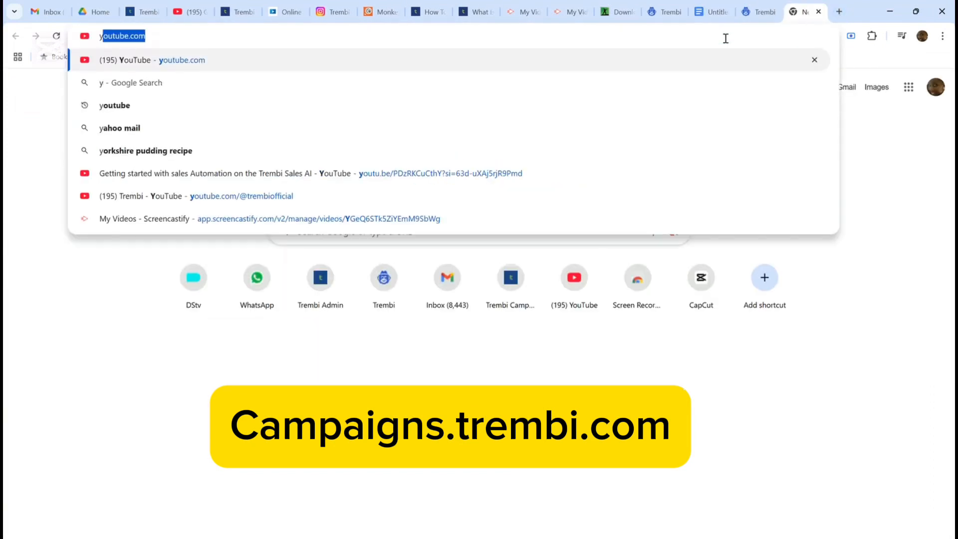
pyautogui.press('BackSpace')
pyautogui.press('BackSpace')
pyautogui.write('tre')
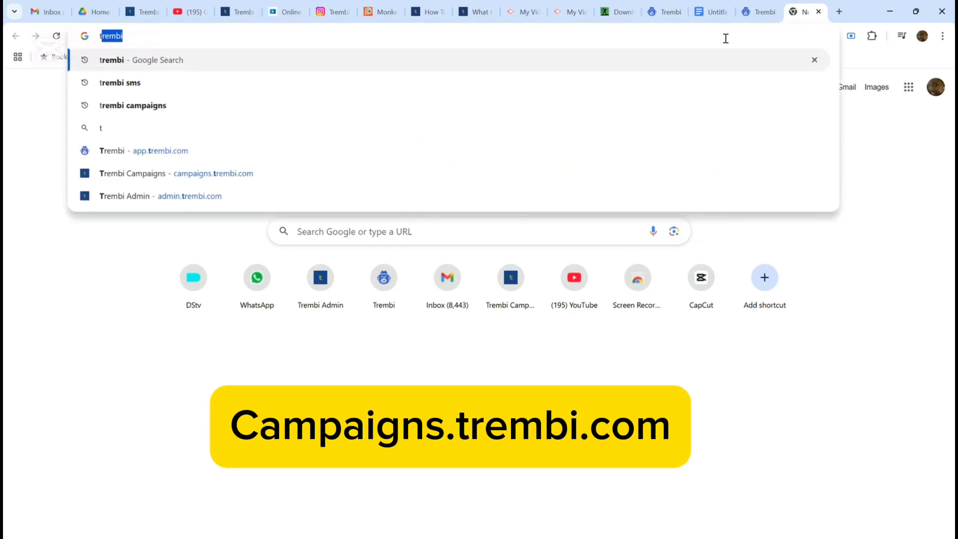
pyautogui.write('m')
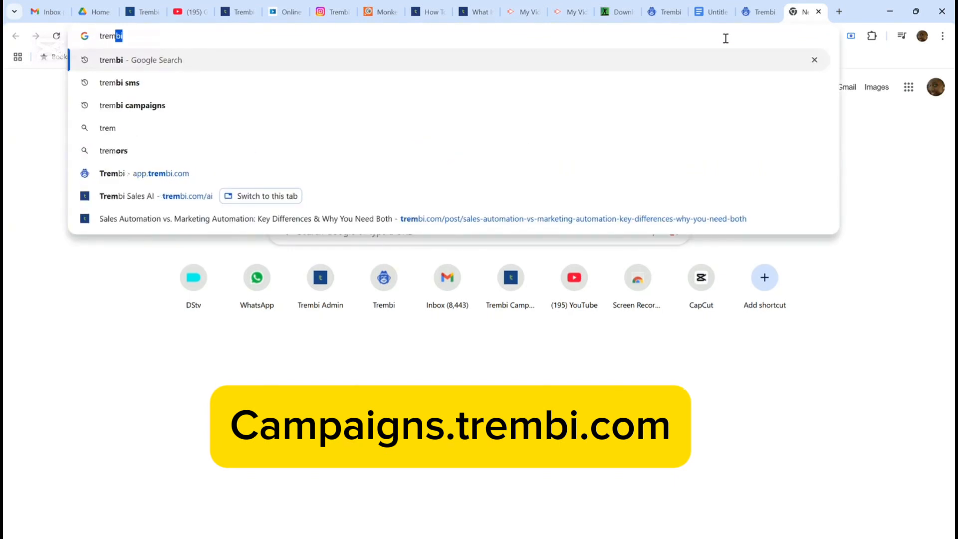
pyautogui.write('bi c')
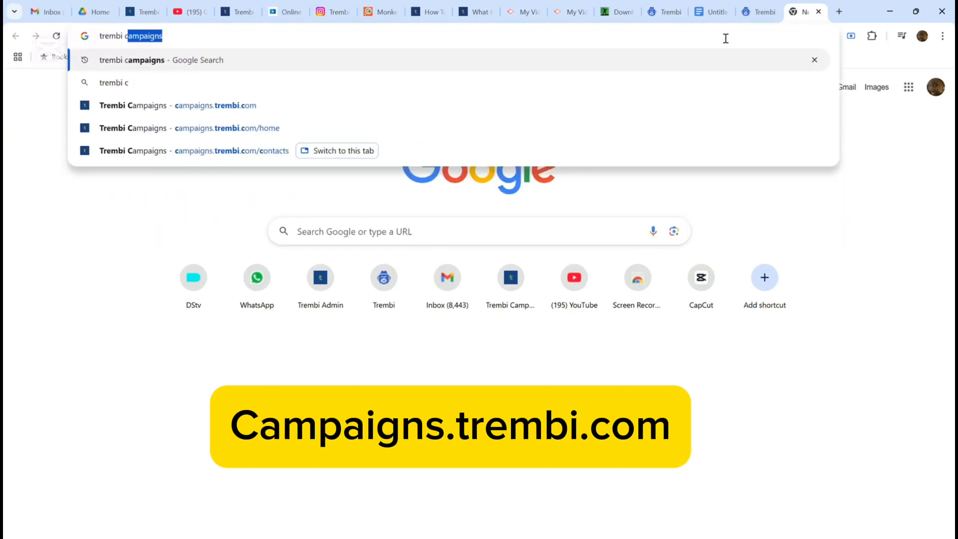
pyautogui.write('ampa')
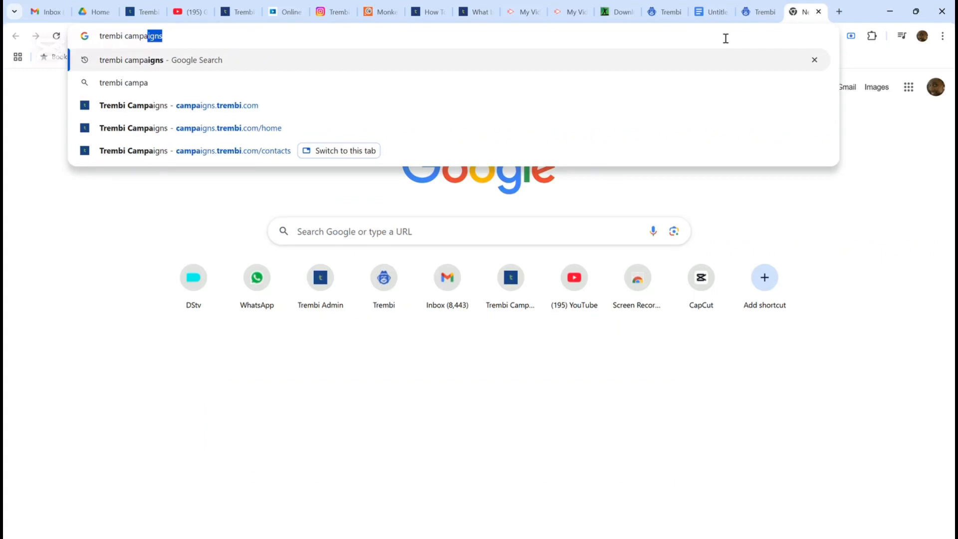
pyautogui.write('igns')
pyautogui.press('Return')
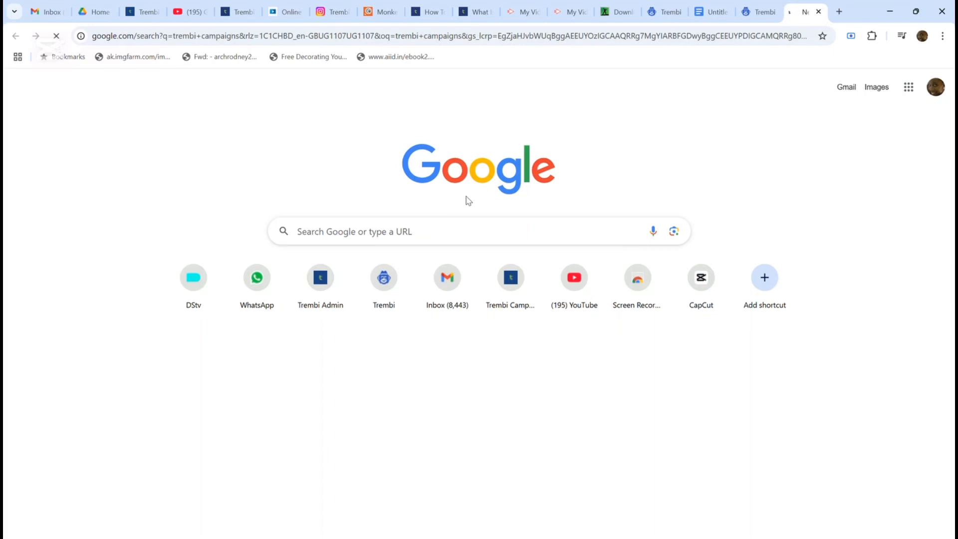
# - Return to the already open Trembi Campaigns page and start creating a new form
pyautogui.click(141, 6)
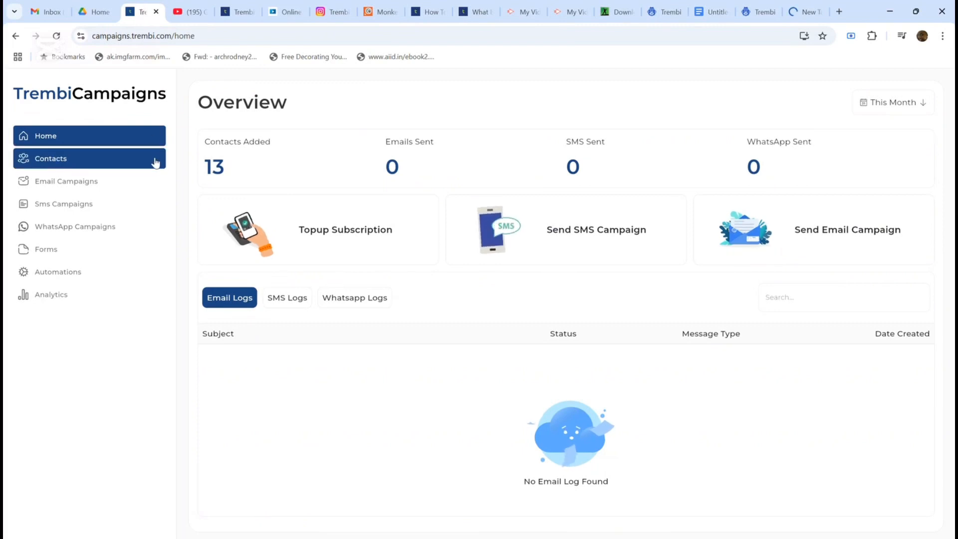
pyautogui.click(101, 259)
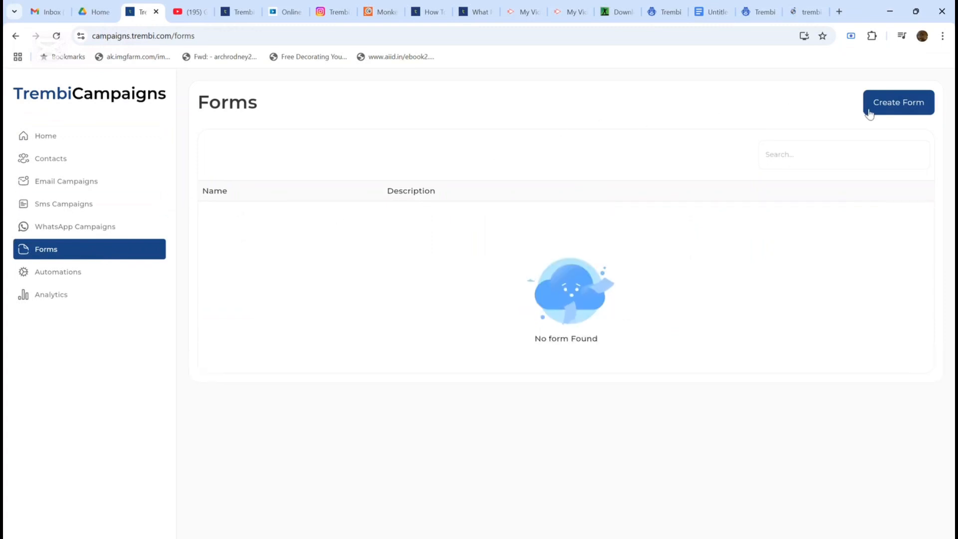
pyautogui.click(888, 111)
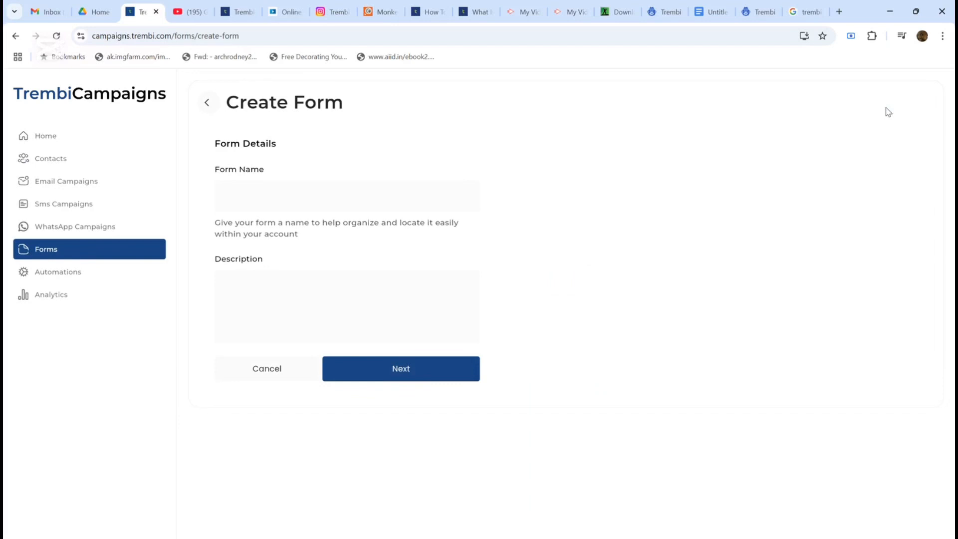
# - Name the form "test" with the description "test" and attach its contacts to the Ntinda list
pyautogui.click(358, 194)
pyautogui.write('test')
pyautogui.click(315, 290)
pyautogui.write('test')
pyautogui.click(414, 373)
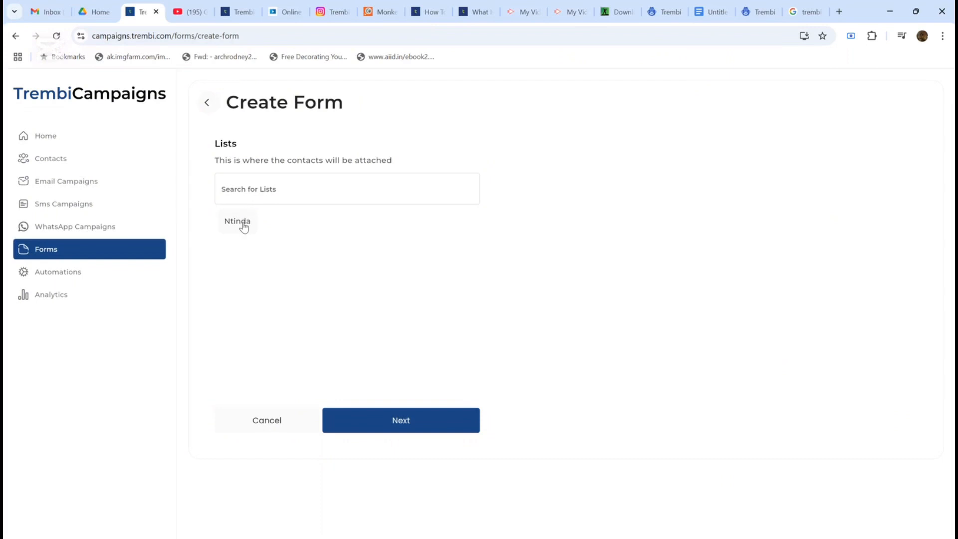
pyautogui.click(244, 226)
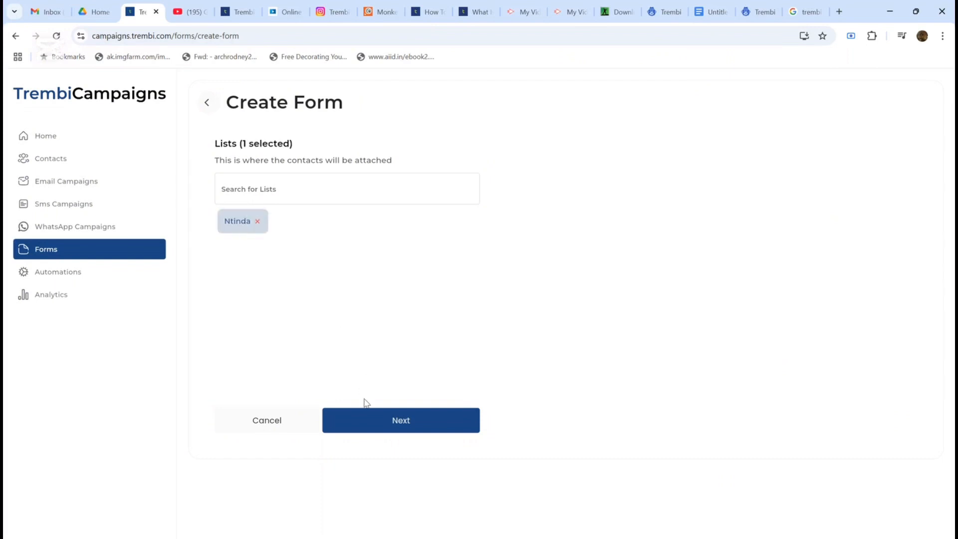
pyautogui.click(381, 423)
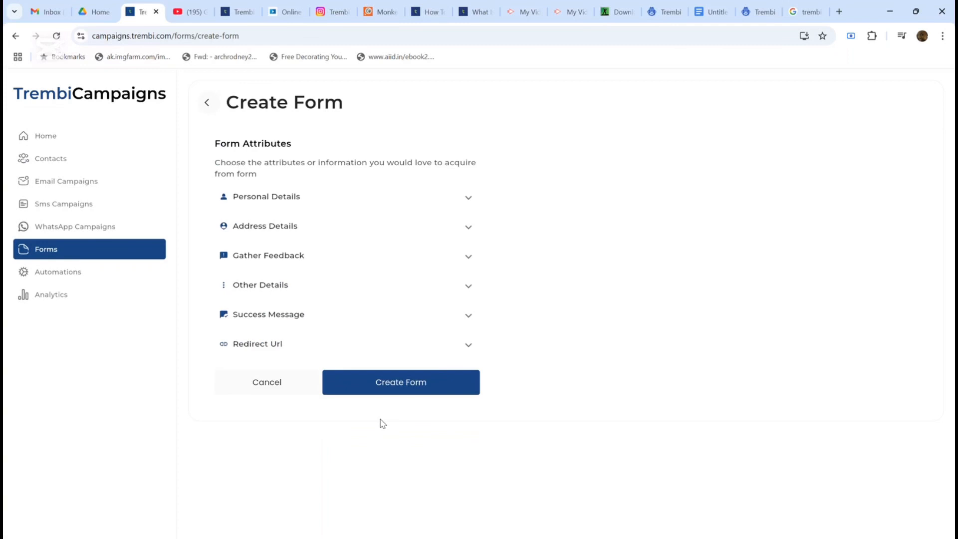
# - Have the form collect Name, Email Address, Phone Number and Company Name
pyautogui.click(420, 206)
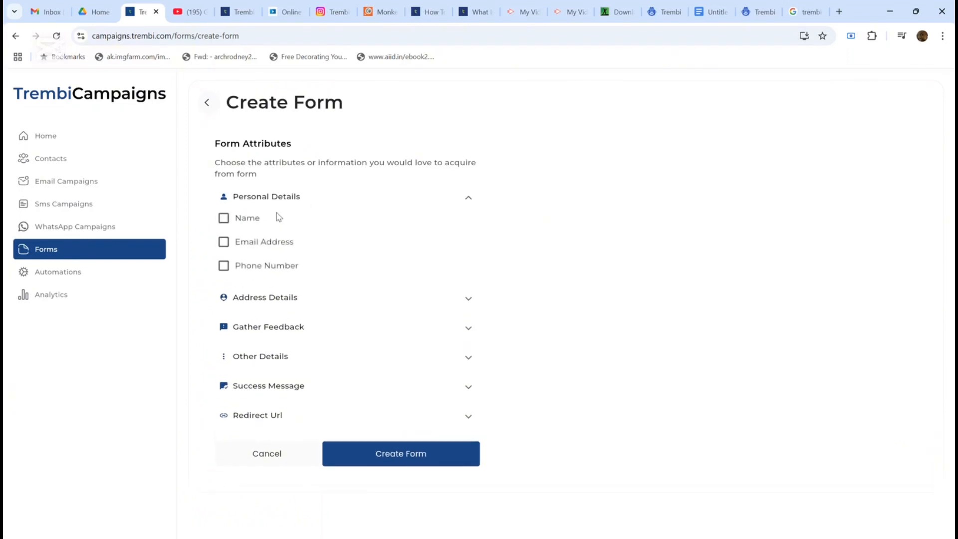
pyautogui.click(227, 222)
pyautogui.click(225, 245)
pyautogui.click(224, 269)
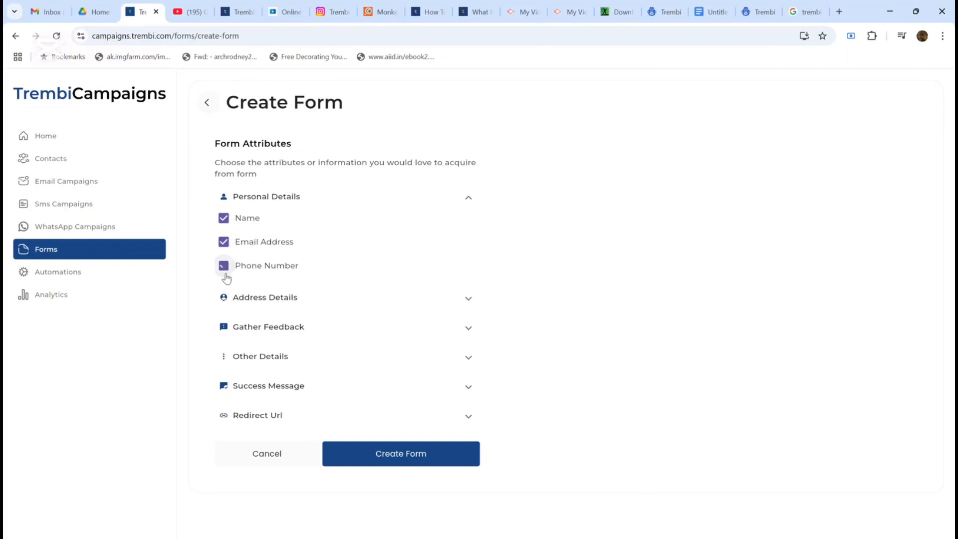
pyautogui.click(250, 356)
pyautogui.click(225, 378)
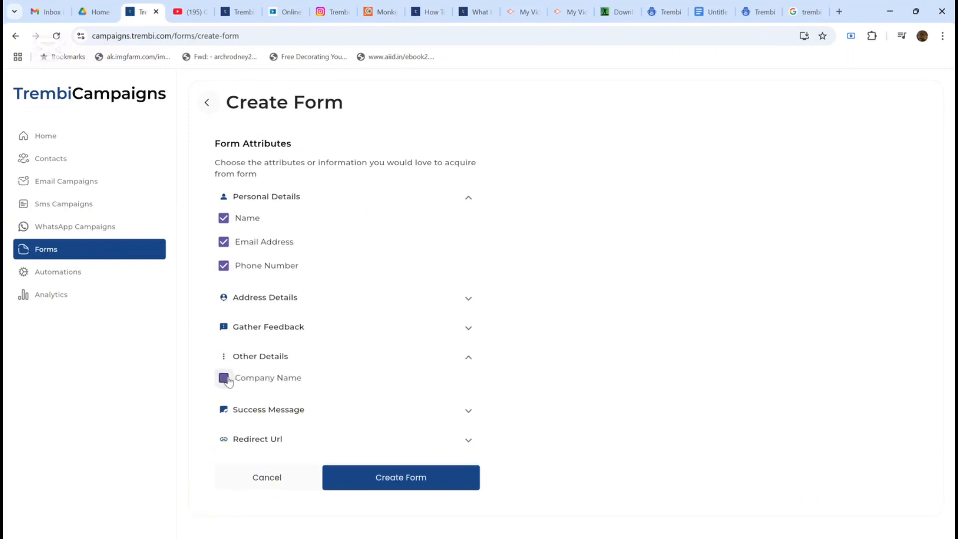
# - Create the form with the success message "test" and open its details from the forms list
pyautogui.click(311, 409)
pyautogui.click(282, 437)
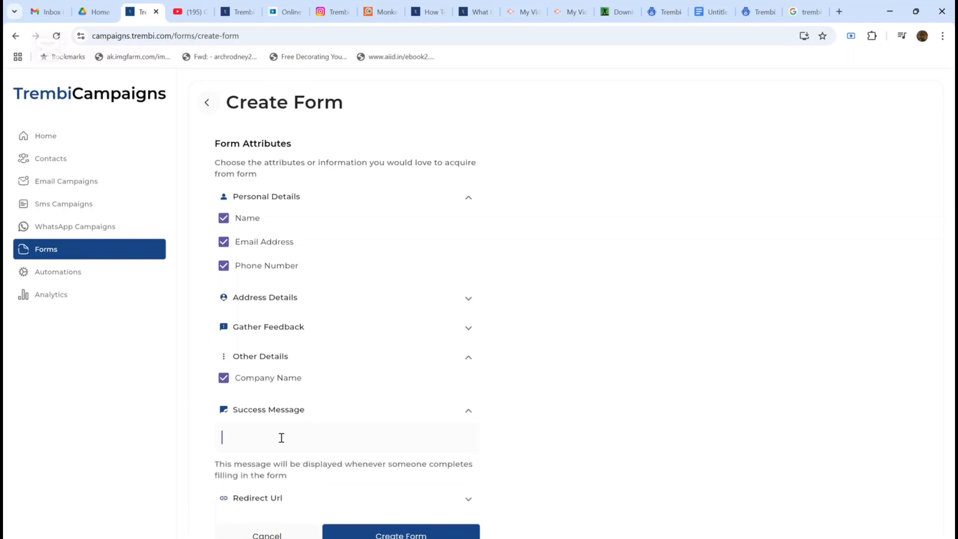
pyautogui.write('test')
pyautogui.click(400, 534)
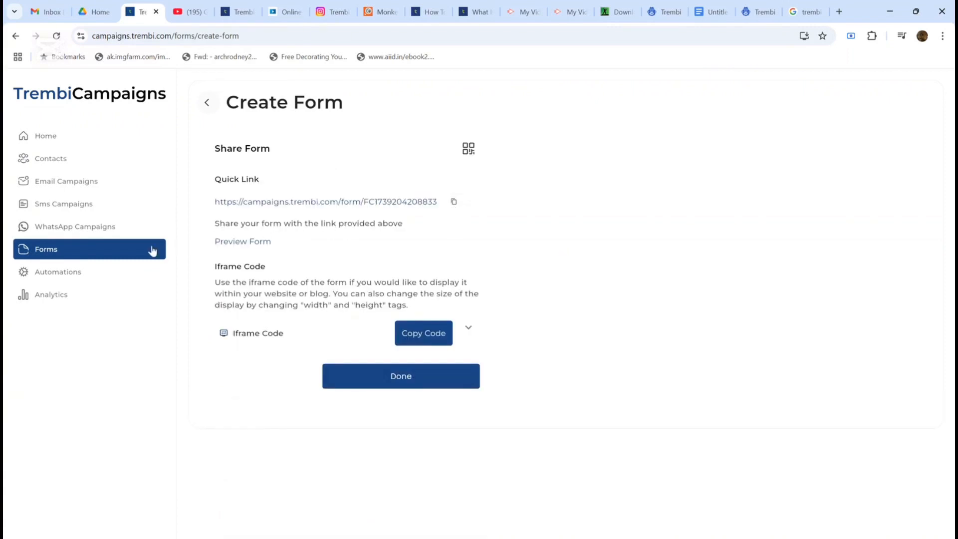
pyautogui.click(135, 250)
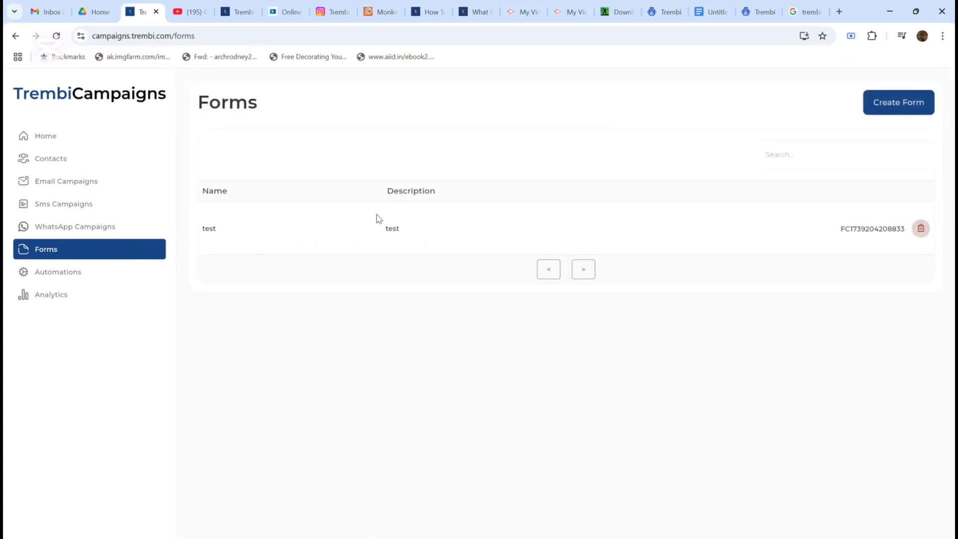
pyautogui.click(377, 234)
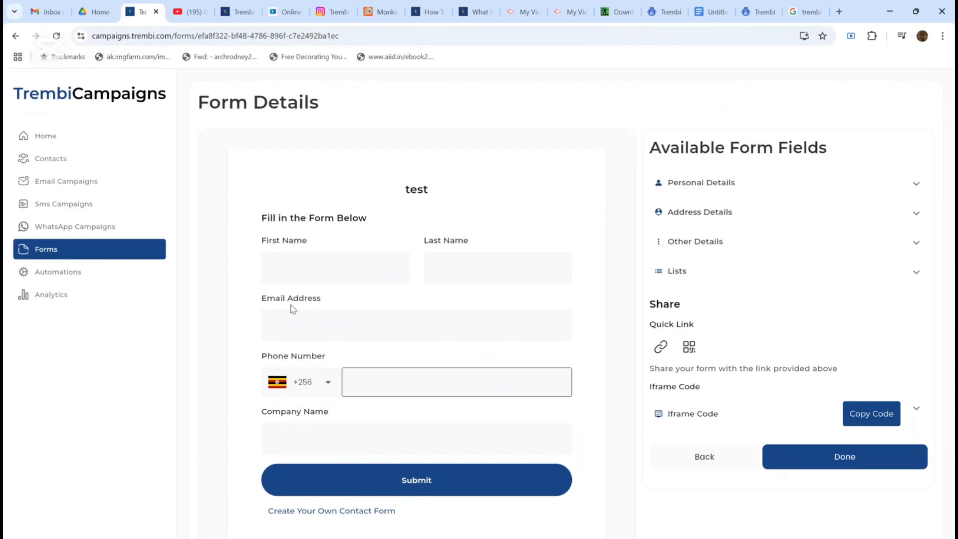
# - Create an automation named "test 234" with description "jhgvgjh", triggered when a contact is added to the Ntinda list
pyautogui.click(128, 284)
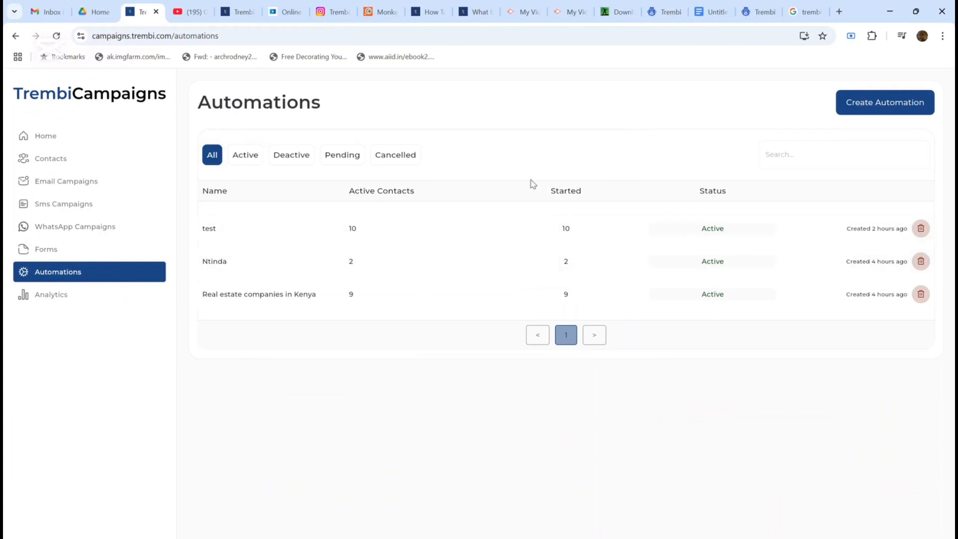
pyautogui.click(881, 109)
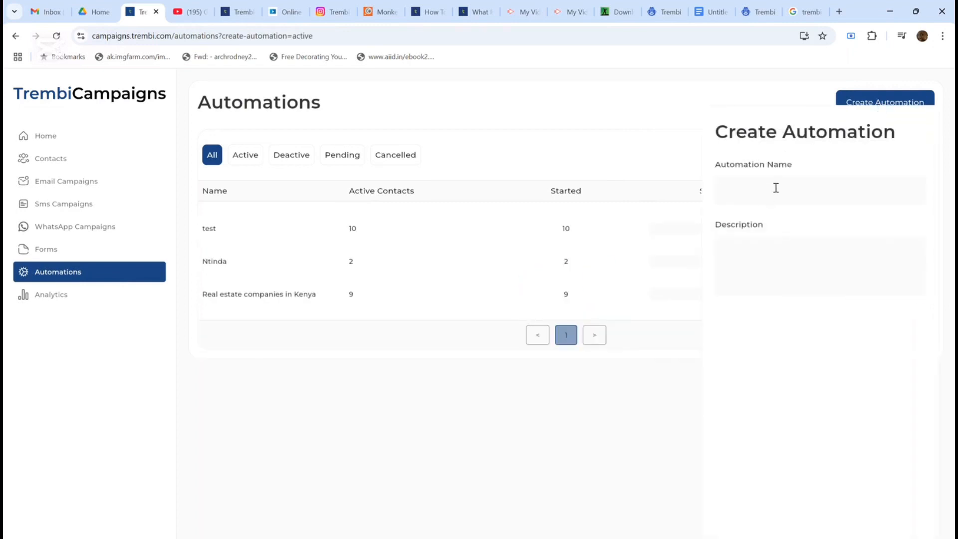
pyautogui.write('test 234')
pyautogui.click(759, 269)
pyautogui.write('jhgvgjh')
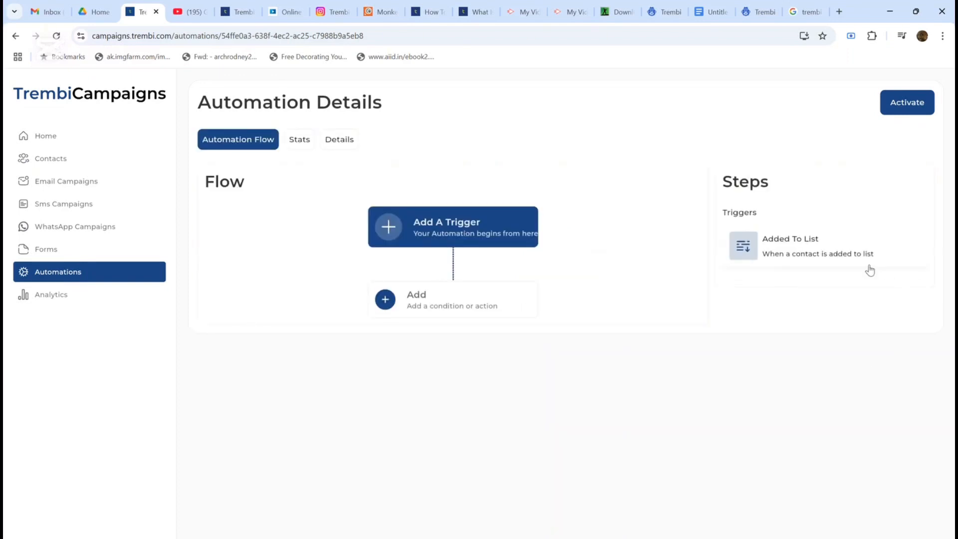
pyautogui.click(850, 260)
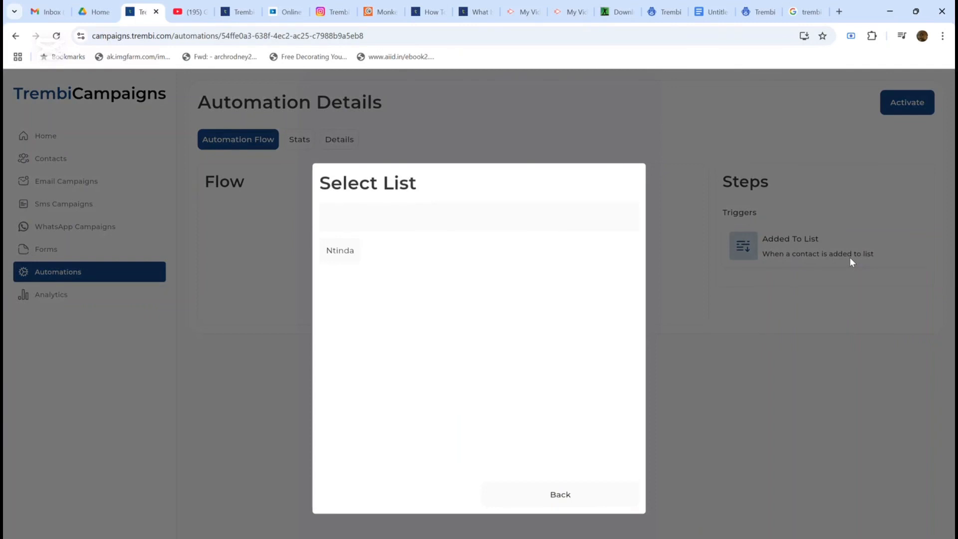
pyautogui.click(341, 255)
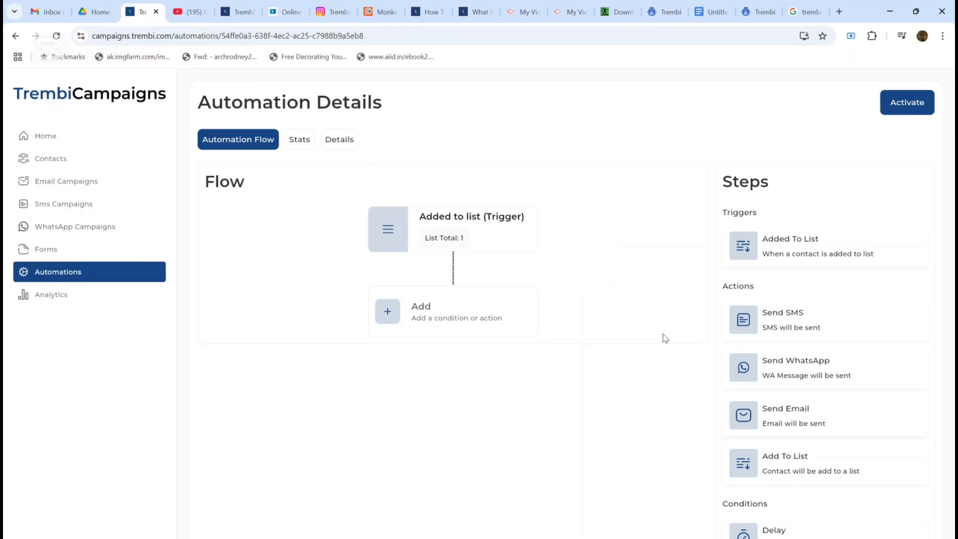
# - Add a WhatsApp message step to the flow with the text "hgcjvhv", sent through the Trembi channel
pyautogui.click(844, 390)
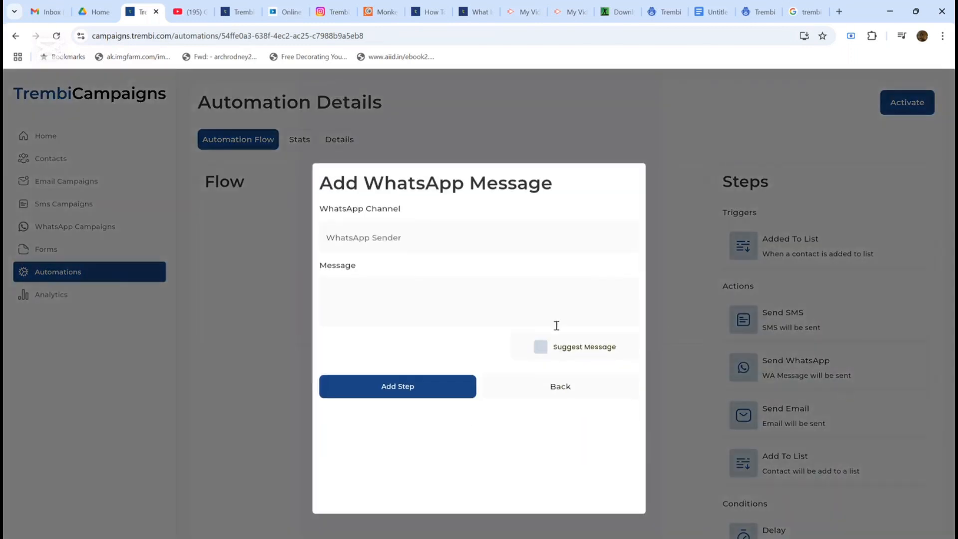
pyautogui.click(530, 323)
pyautogui.write('hgcjvhv')
pyautogui.click(421, 389)
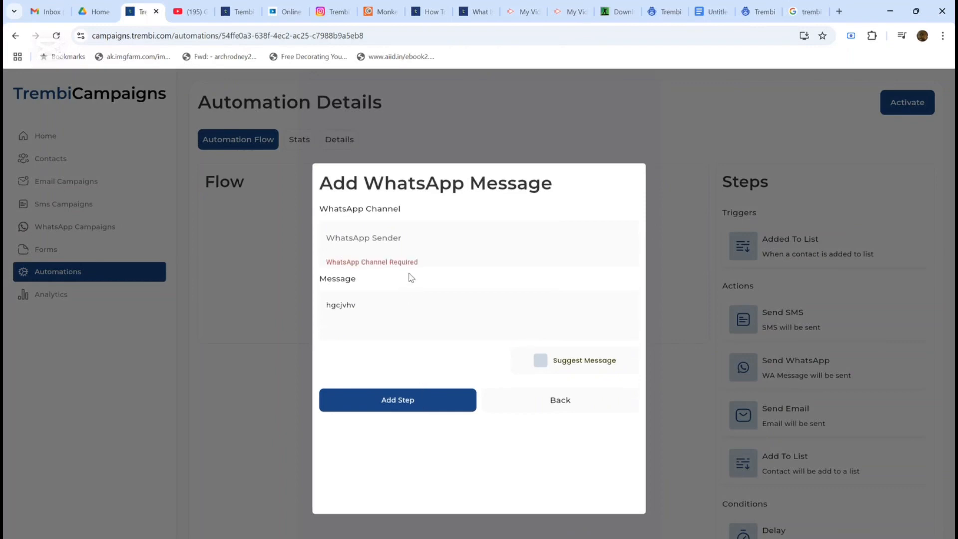
pyautogui.click(431, 246)
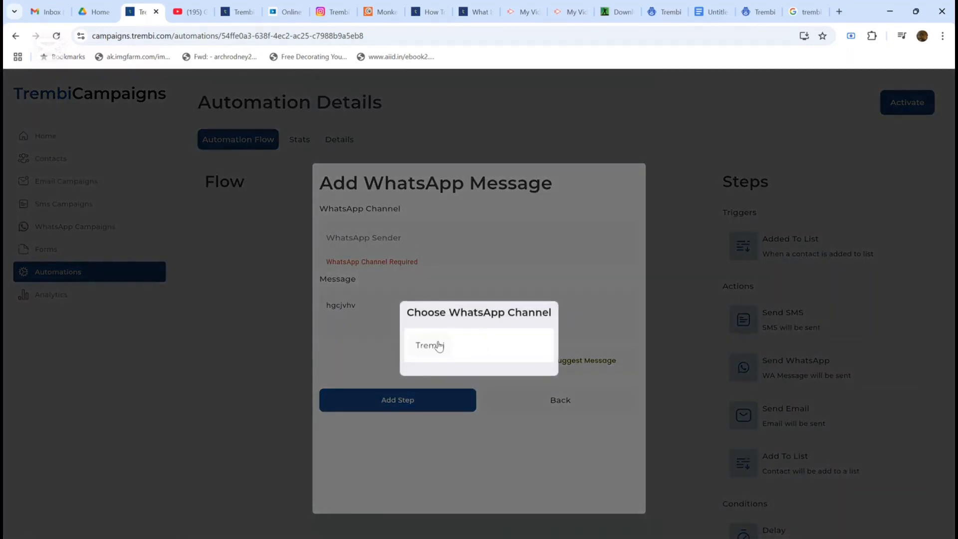
pyautogui.click(436, 343)
pyautogui.click(418, 399)
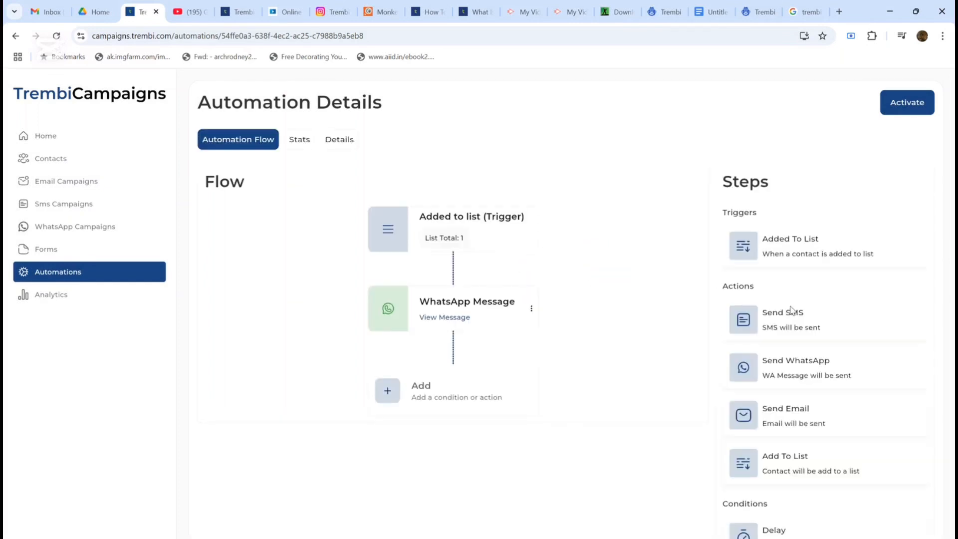
# - Add an SMS step with the message "gcvjhk" after the WhatsApp message
pyautogui.click(792, 338)
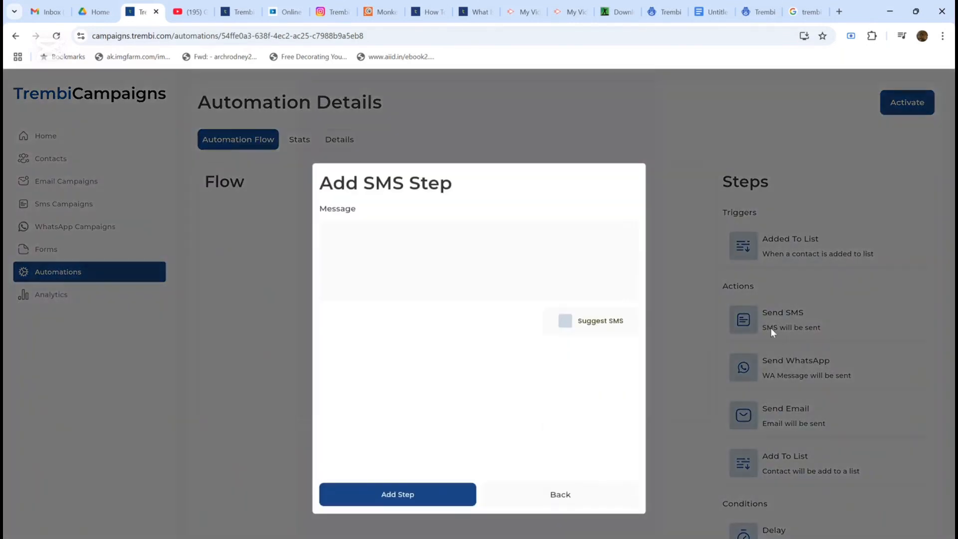
pyautogui.click(516, 255)
pyautogui.write('gcvjhk')
pyautogui.click(428, 495)
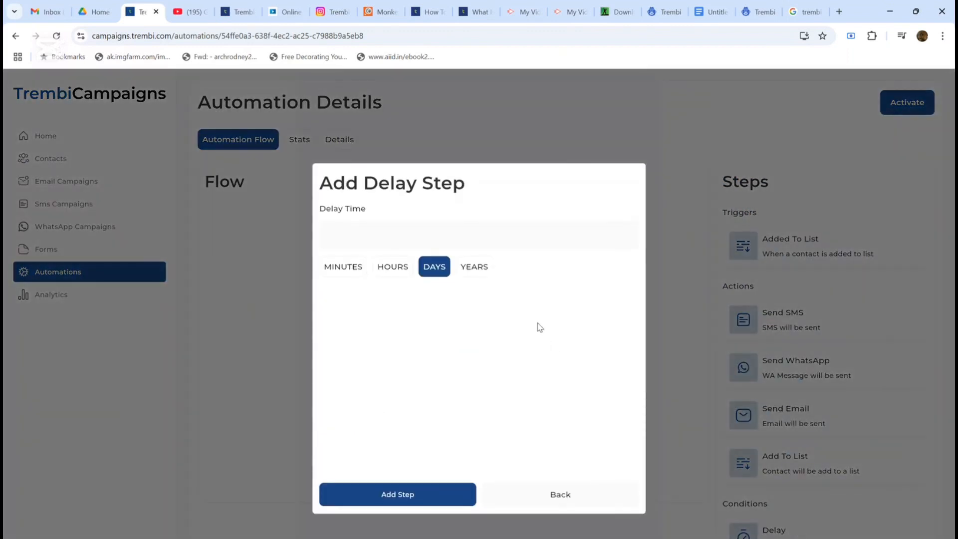
# - Add a delay step of 3 days after the SMS step
pyautogui.click(380, 238)
pyautogui.write('3')
pyautogui.click(436, 495)
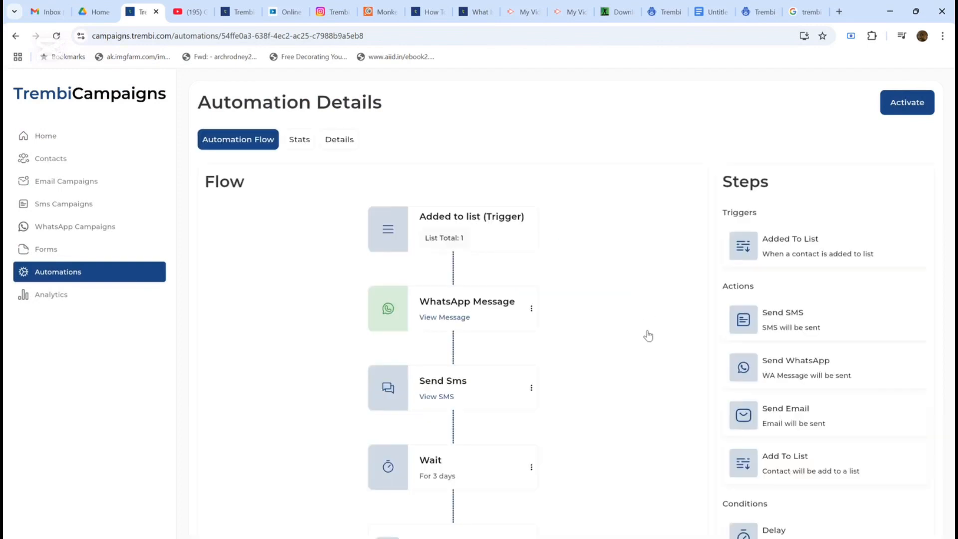
# - Add a second WhatsApp message step after the delay with the text "vcvjhbkjbkjnk", using the Trembi channel
pyautogui.click(803, 376)
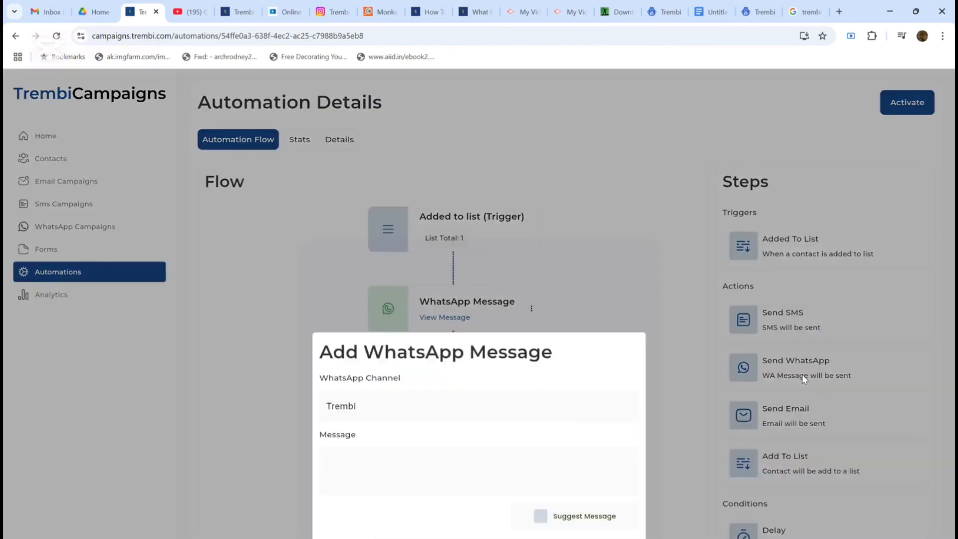
pyautogui.click(408, 292)
pyautogui.write('vc')
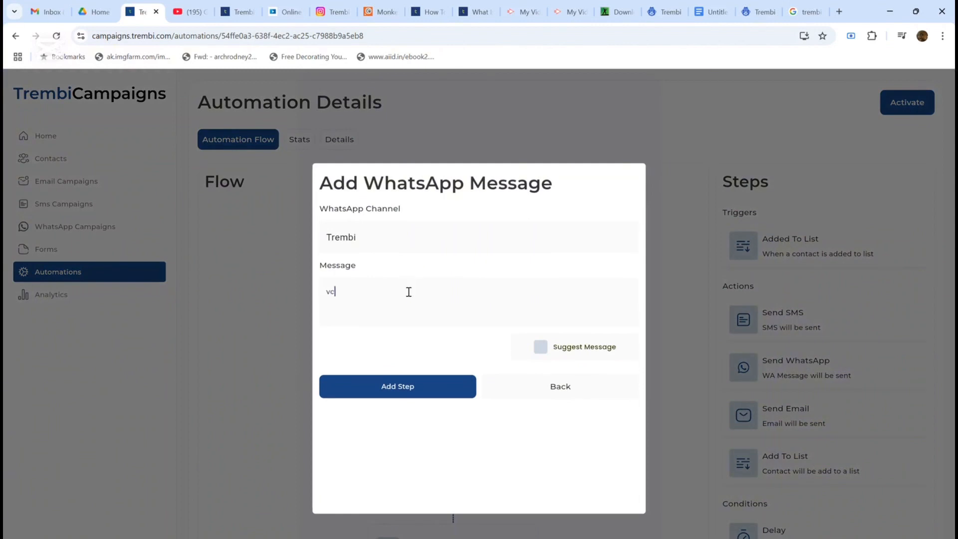
pyautogui.write('vjhbkjbkjnk')
pyautogui.click(404, 394)
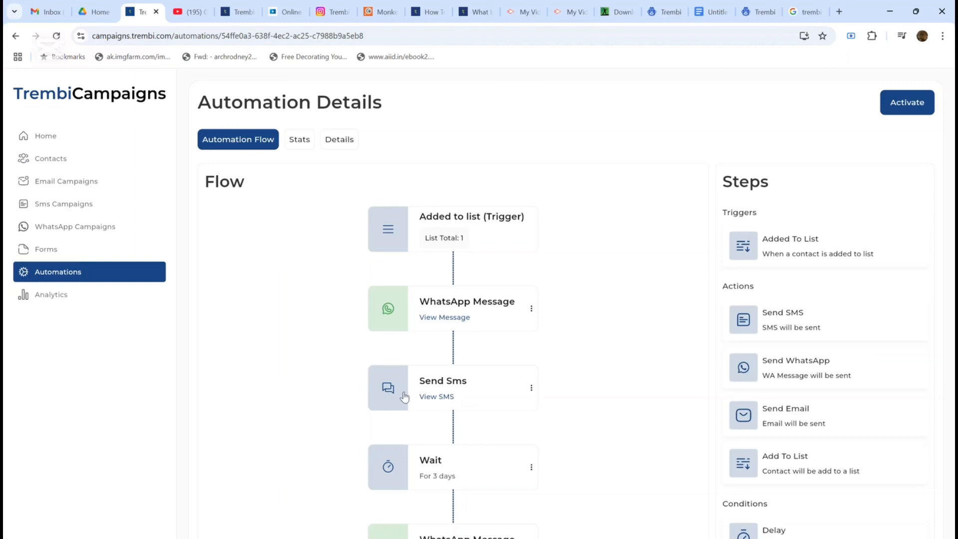
# - Examine the automation's statistics on SMS, emails and contacts
pyautogui.click(301, 140)
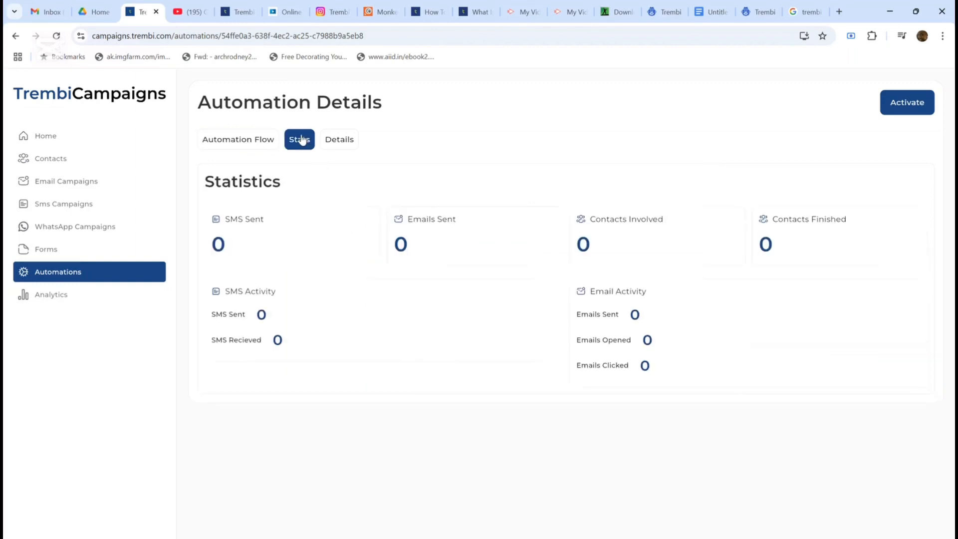